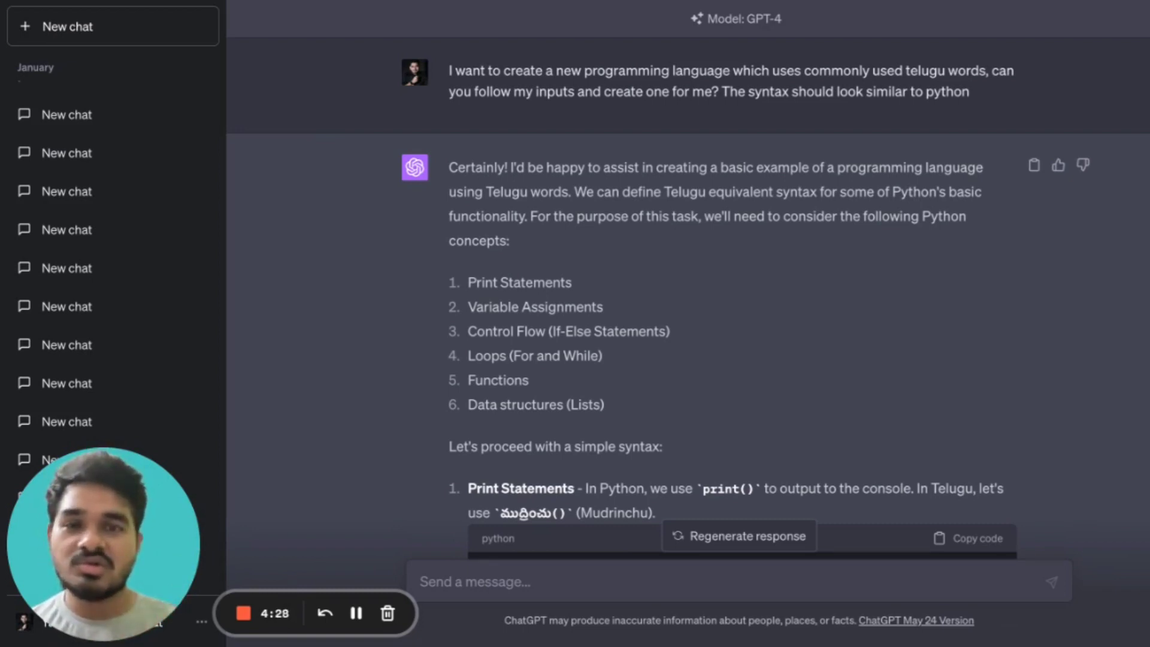
scroll(641, 217, down, 2)
scroll(641, 216, up, 2)
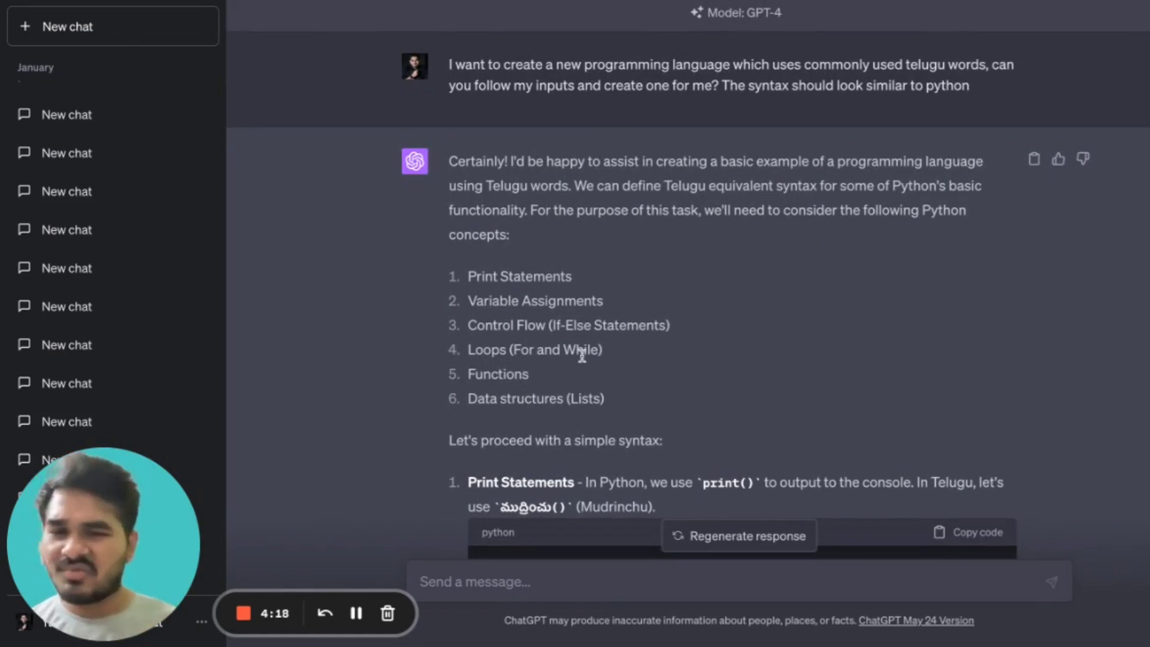
scroll(701, 353, down, 5)
scroll(701, 352, down, 5)
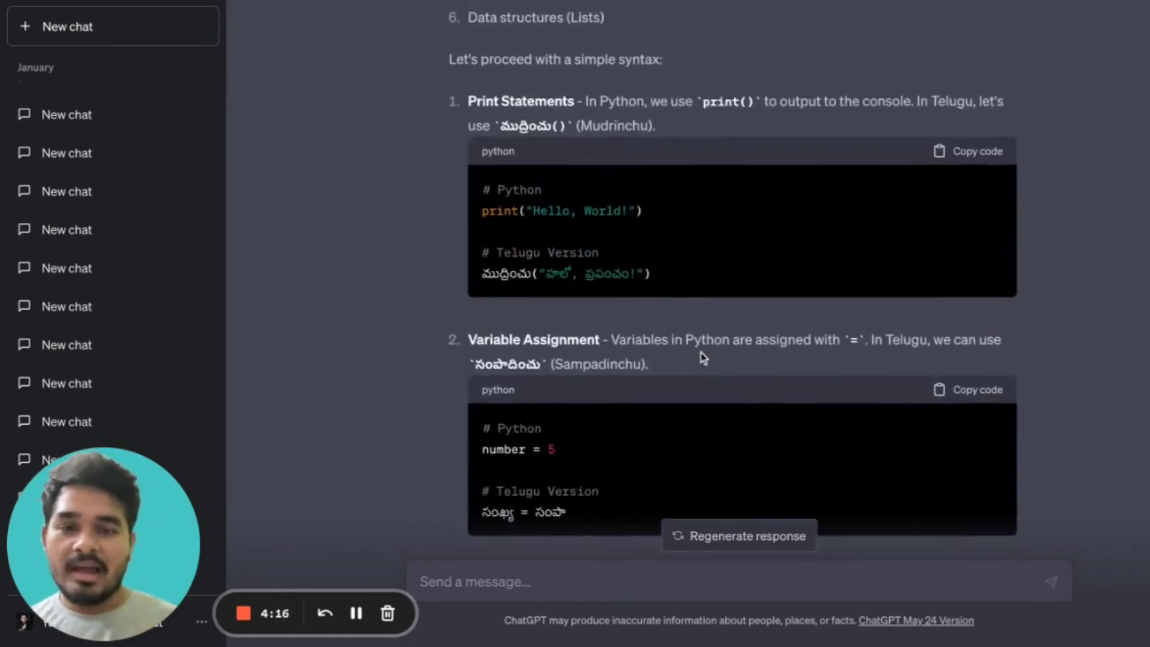
scroll(701, 352, down, 5)
scroll(700, 353, down, 3)
scroll(690, 156, down, 2)
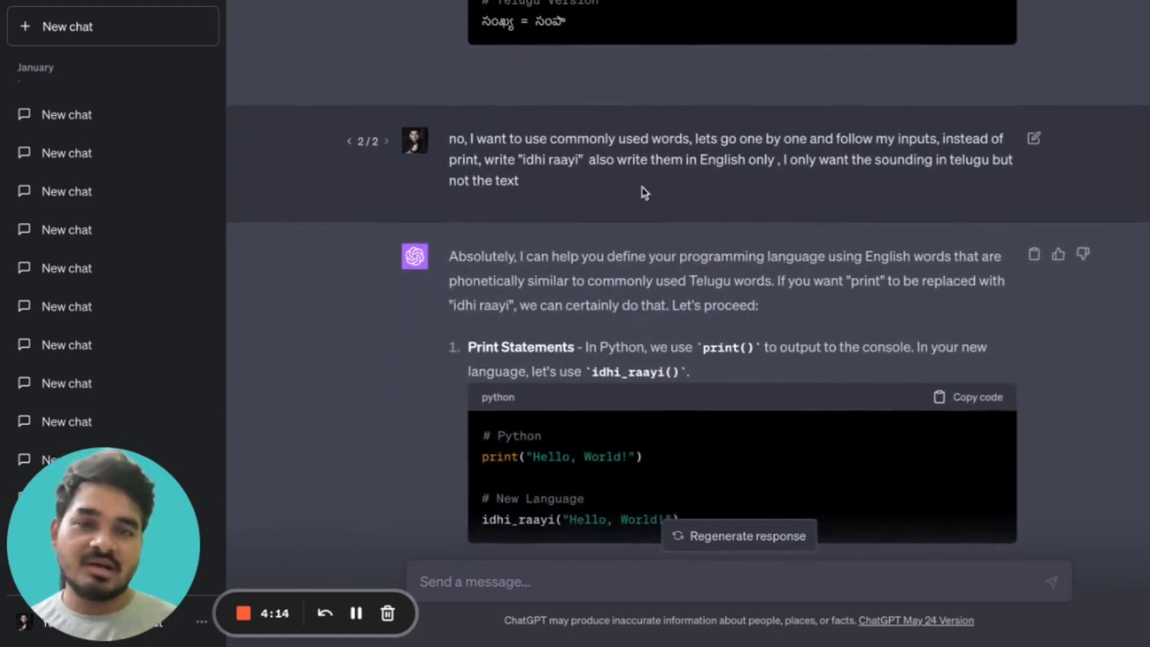
scroll(690, 156, up, 3)
scroll(690, 157, up, 3)
scroll(629, 181, up, 3)
scroll(591, 207, up, 1)
scroll(618, 314, down, 1)
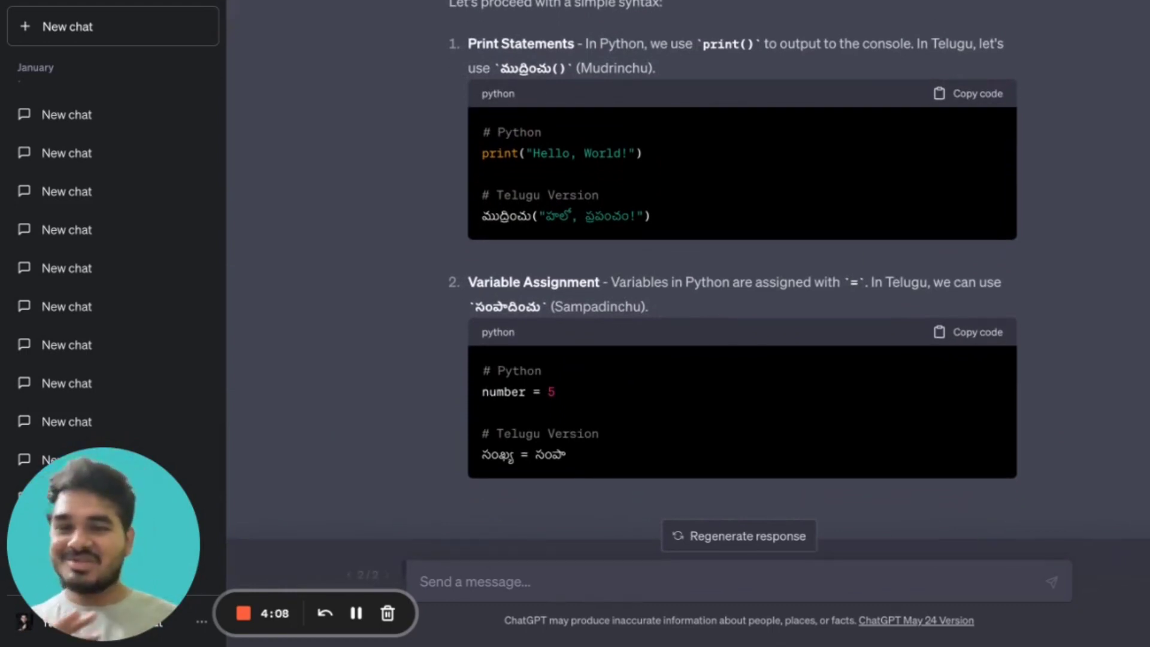
scroll(619, 314, down, 2)
scroll(619, 315, down, 2)
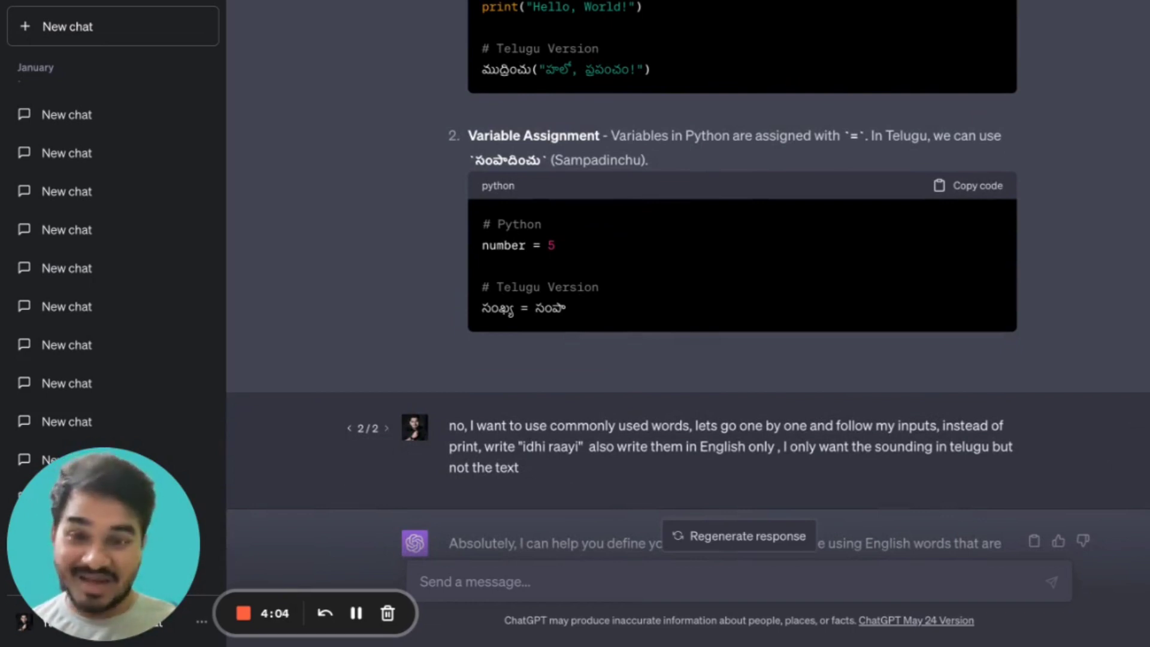
scroll(620, 314, down, 2)
scroll(619, 314, down, 1)
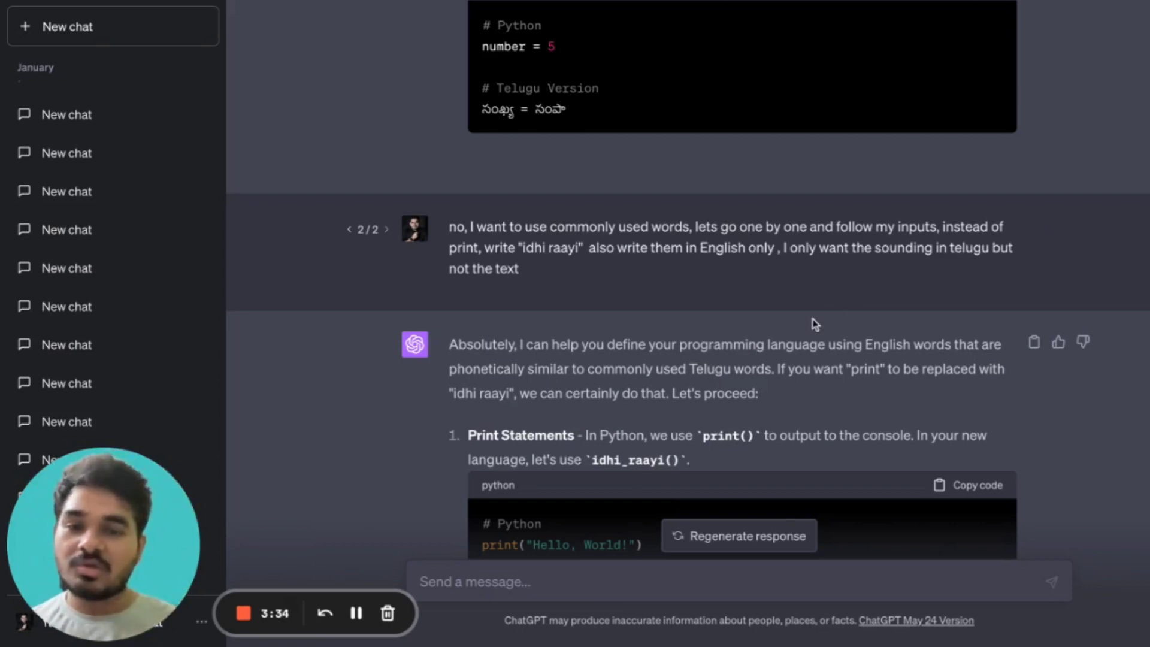
scroll(814, 324, down, 3)
scroll(814, 323, down, 1)
scroll(814, 324, down, 1)
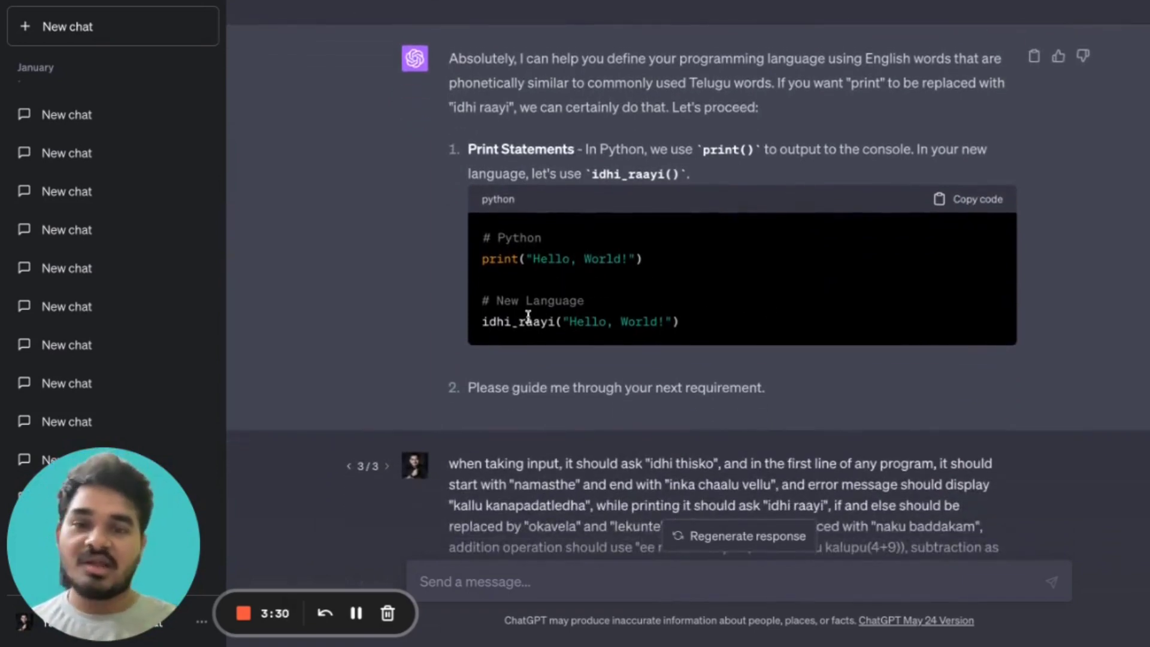
scroll(602, 350, down, 3)
scroll(603, 351, down, 2)
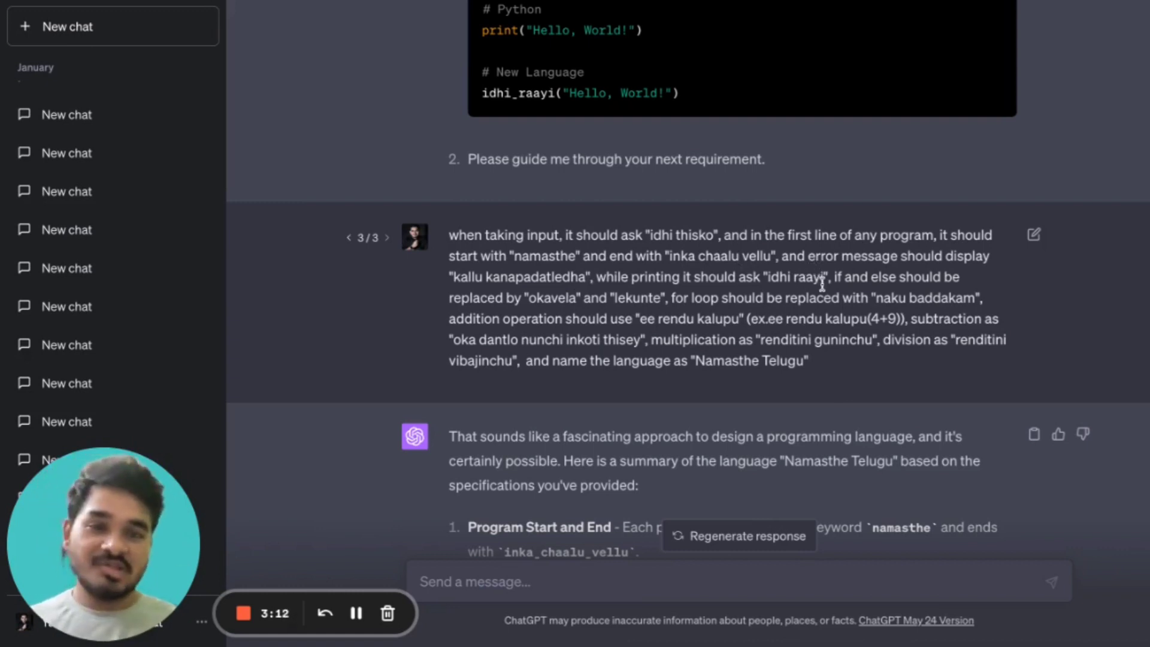
scroll(821, 286, down, 1)
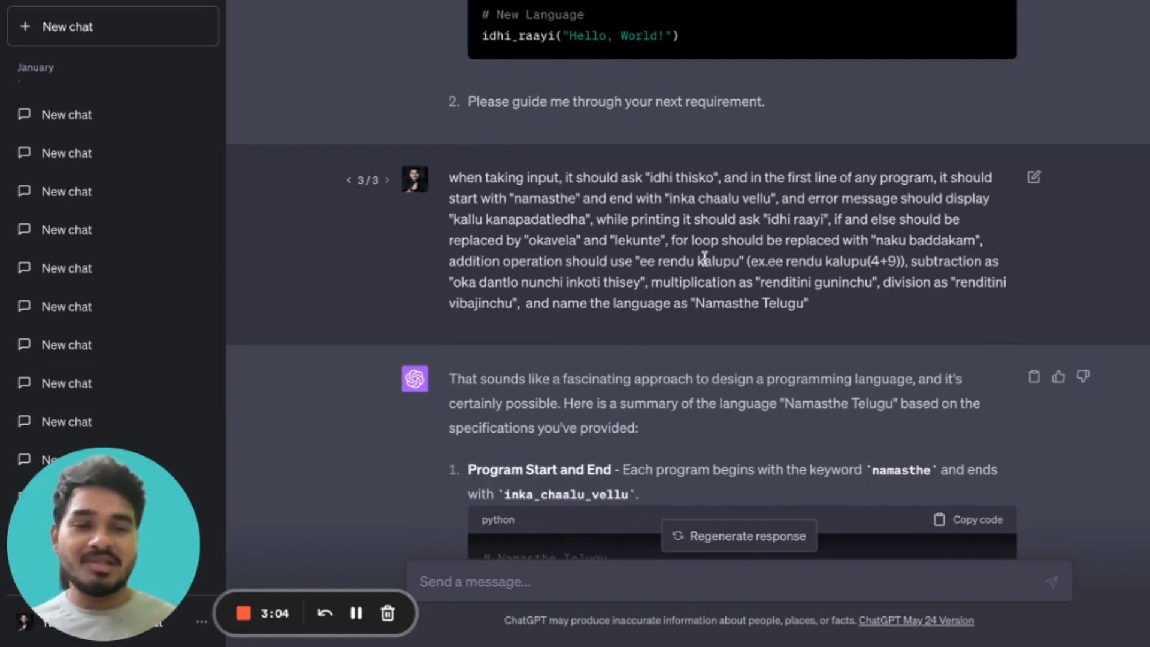
scroll(719, 270, down, 1)
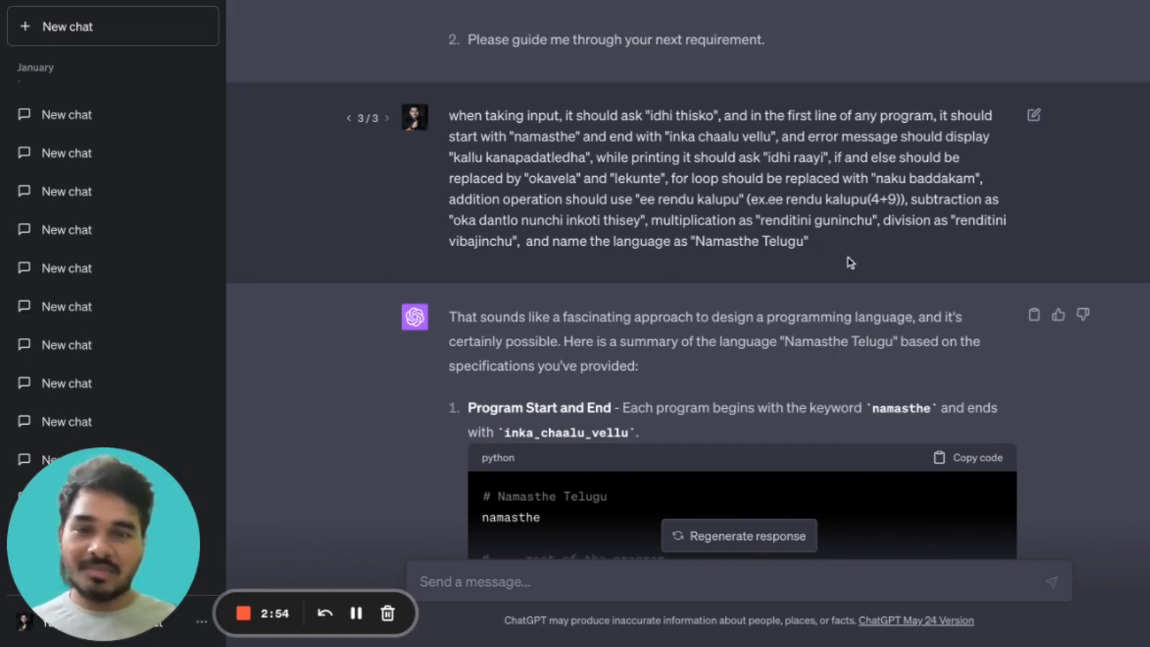
scroll(851, 262, down, 1)
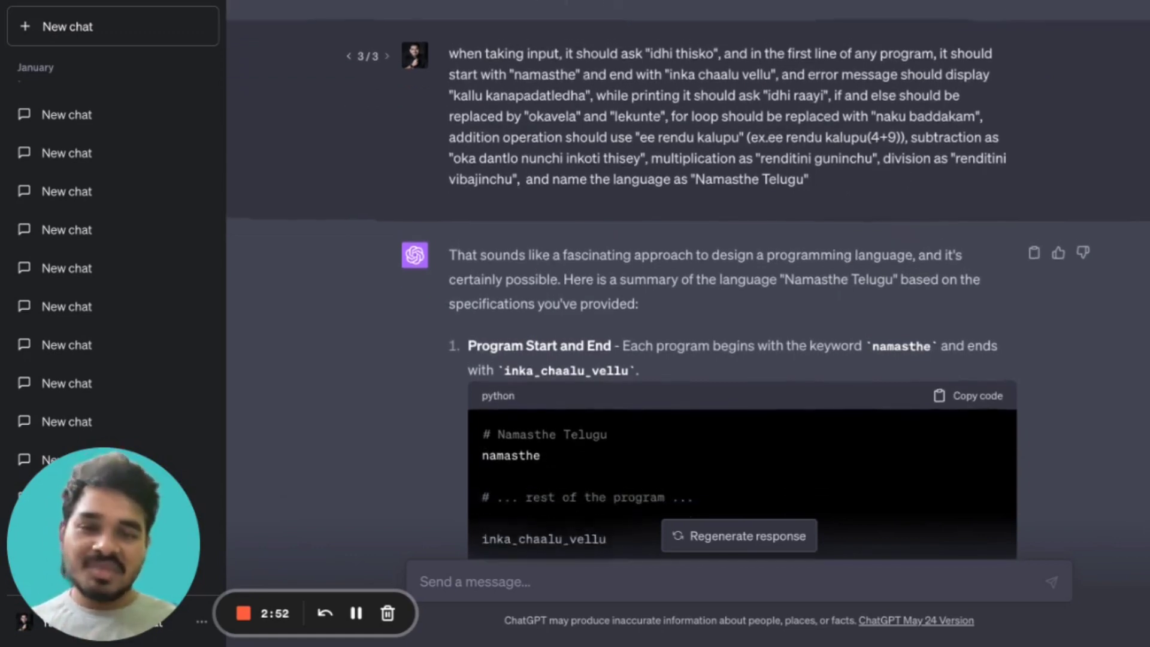
scroll(851, 263, up, 1)
scroll(719, 314, down, 2)
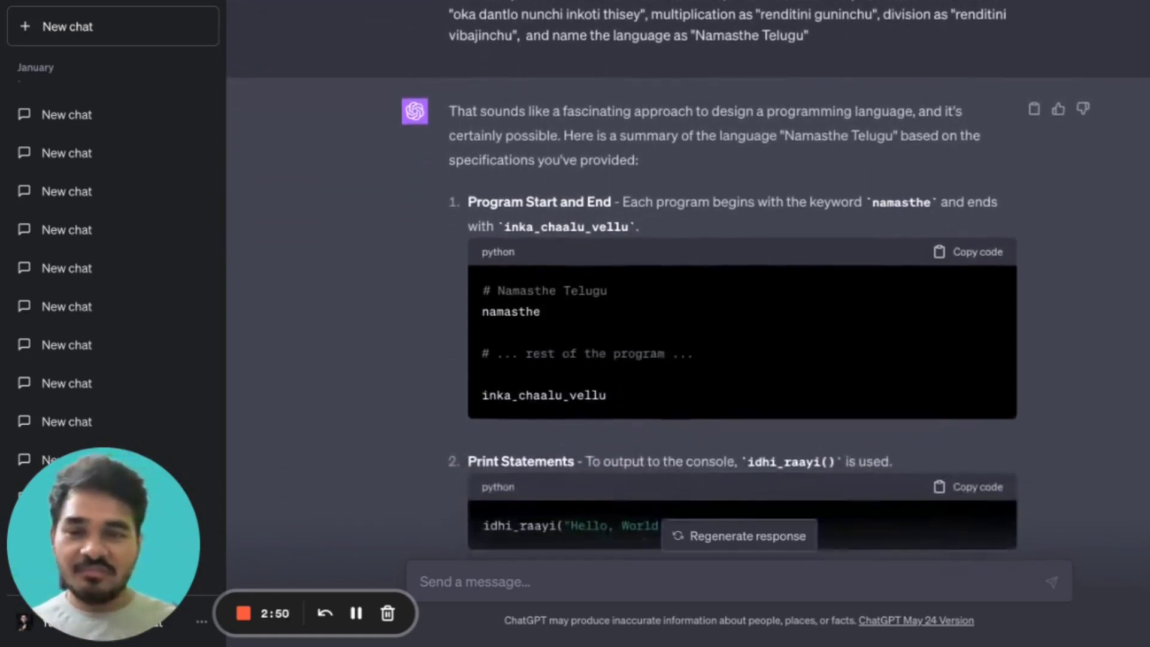
scroll(735, 314, down, 1)
scroll(735, 270, down, 1)
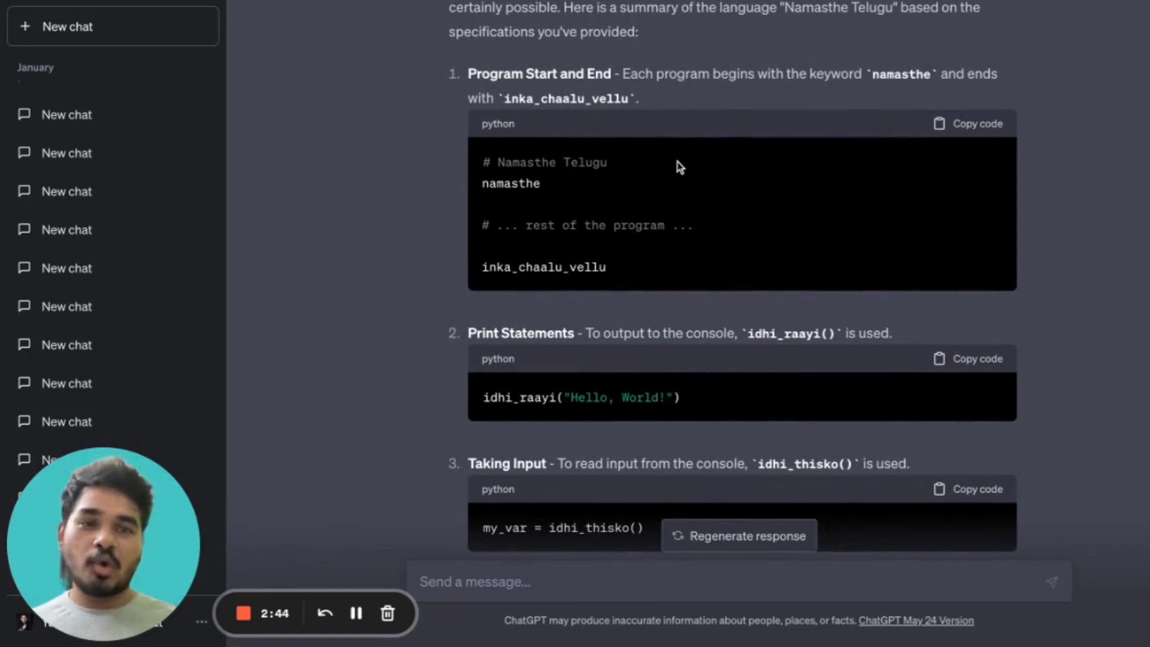
scroll(678, 162, up, 1)
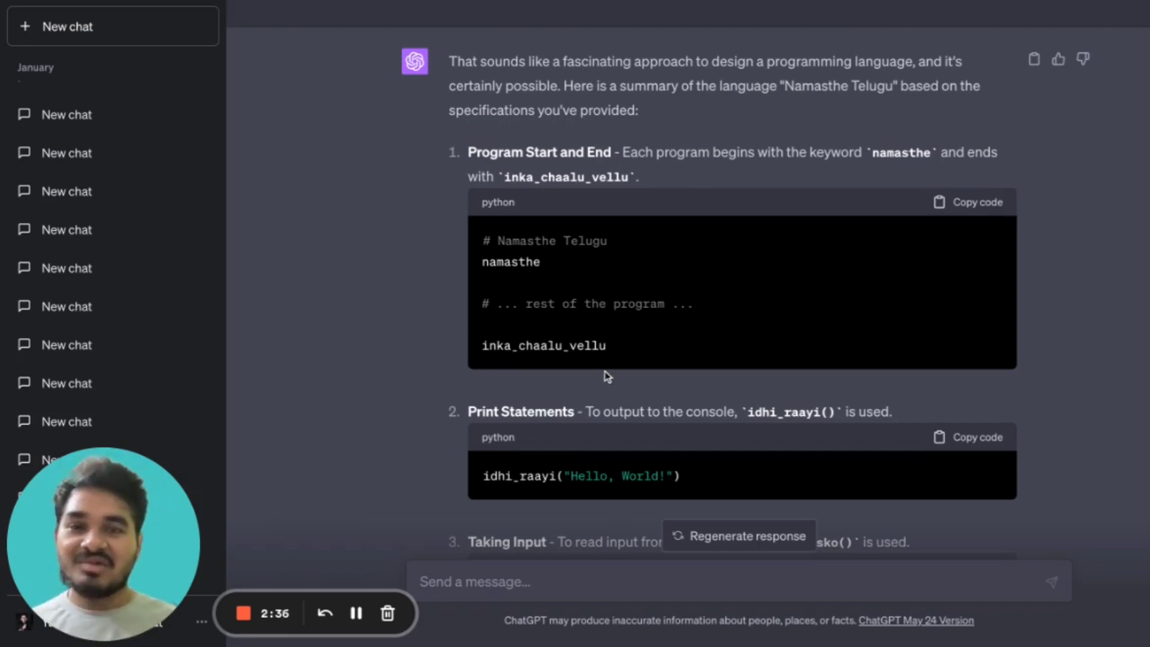
scroll(651, 375, down, 1)
scroll(651, 375, down, 2)
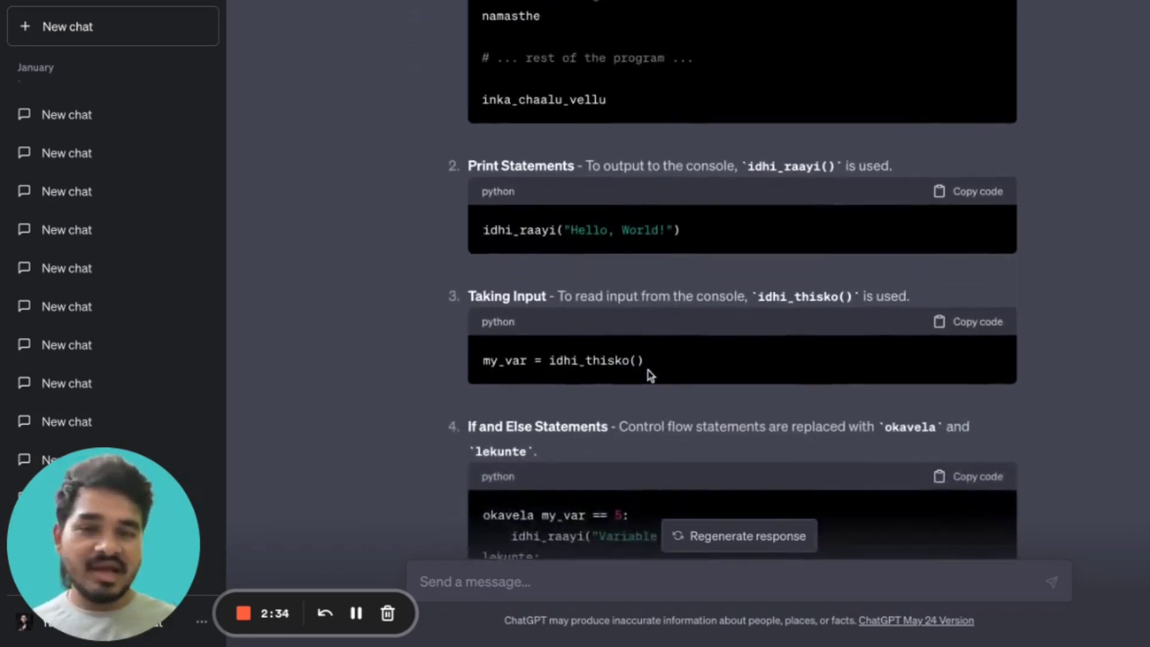
scroll(651, 374, down, 3)
scroll(650, 375, down, 2)
scroll(651, 375, down, 2)
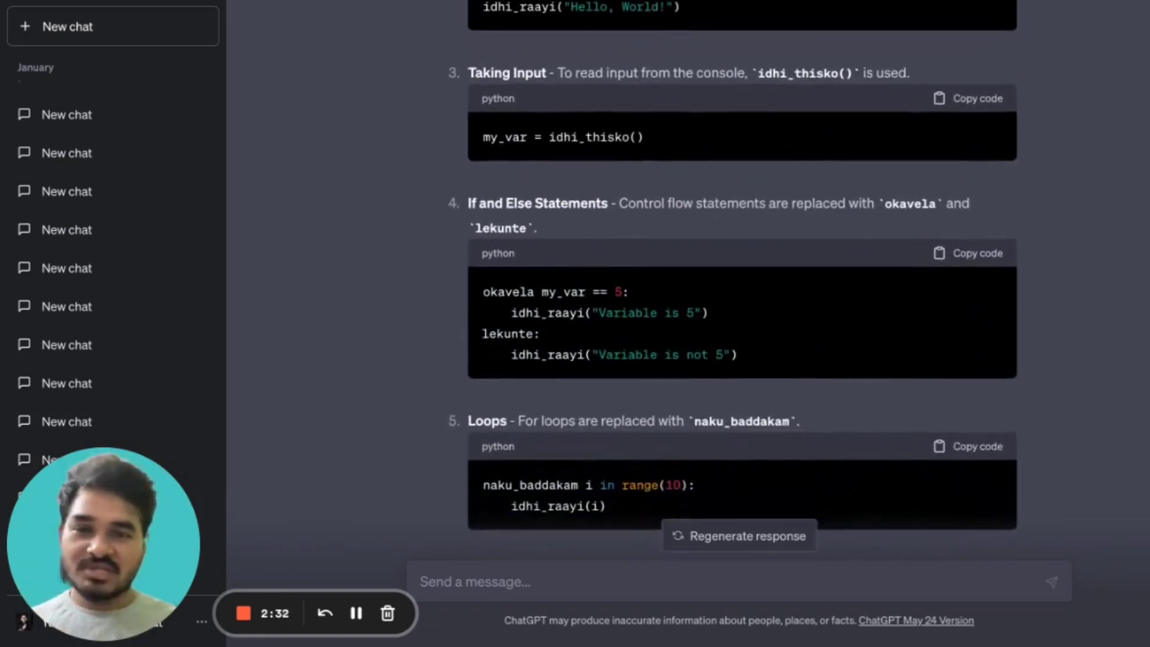
scroll(651, 375, up, 2)
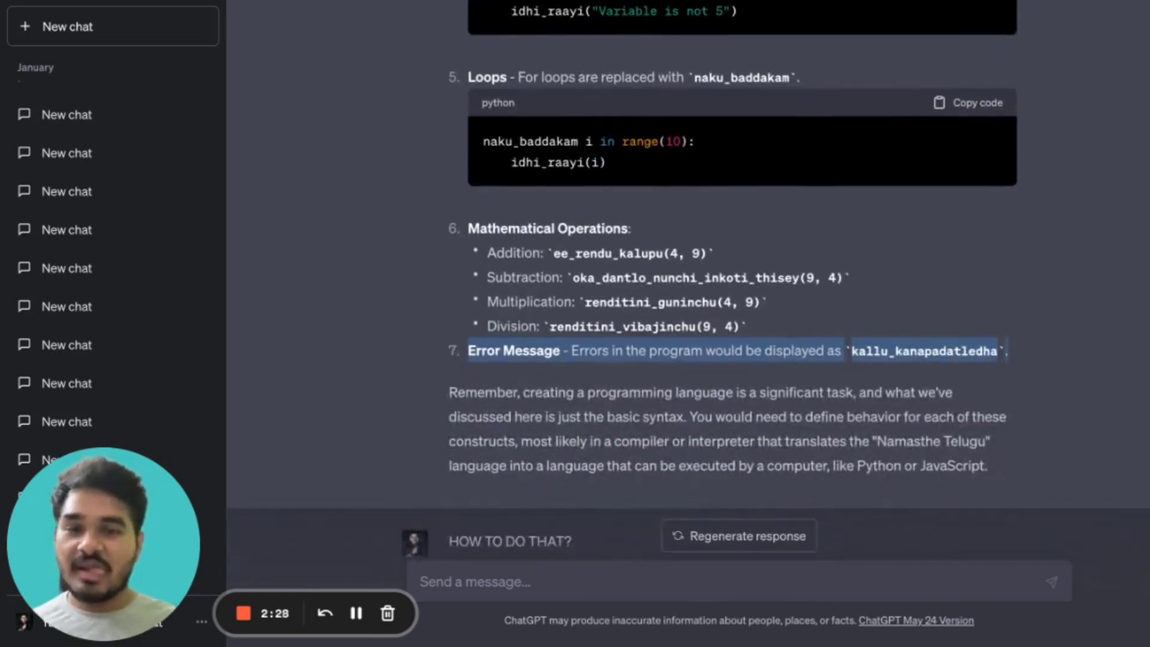
scroll(651, 323, down, 5)
scroll(651, 324, down, 3)
scroll(651, 324, down, 8)
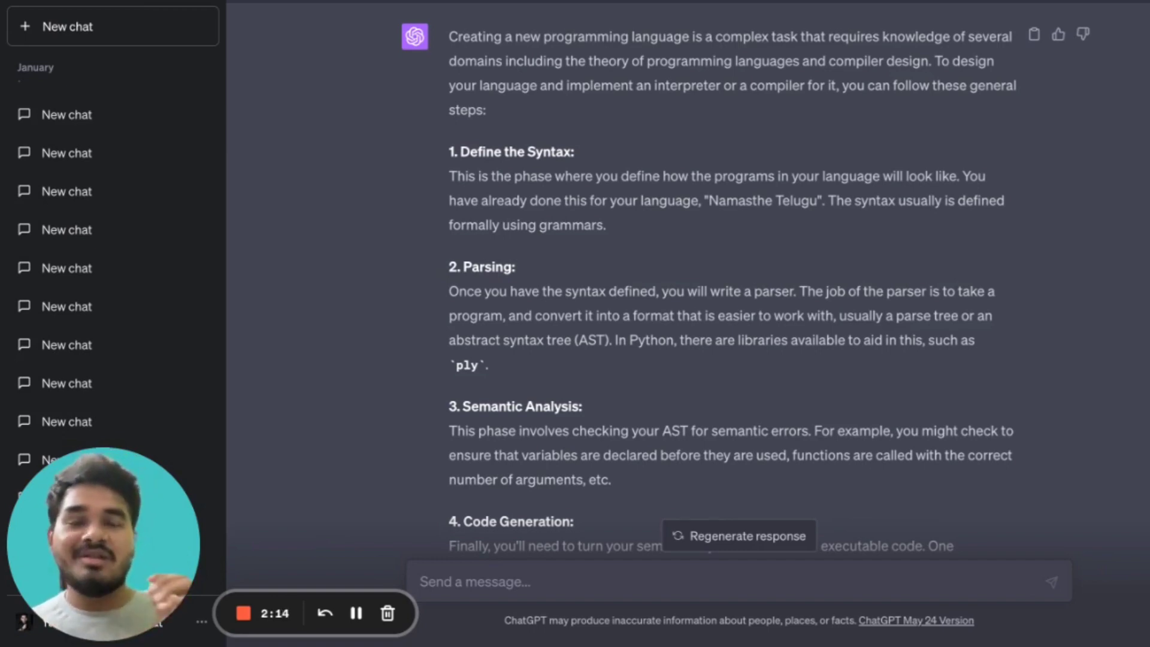
scroll(687, 323, down, 5)
scroll(687, 324, down, 5)
scroll(688, 323, down, 3)
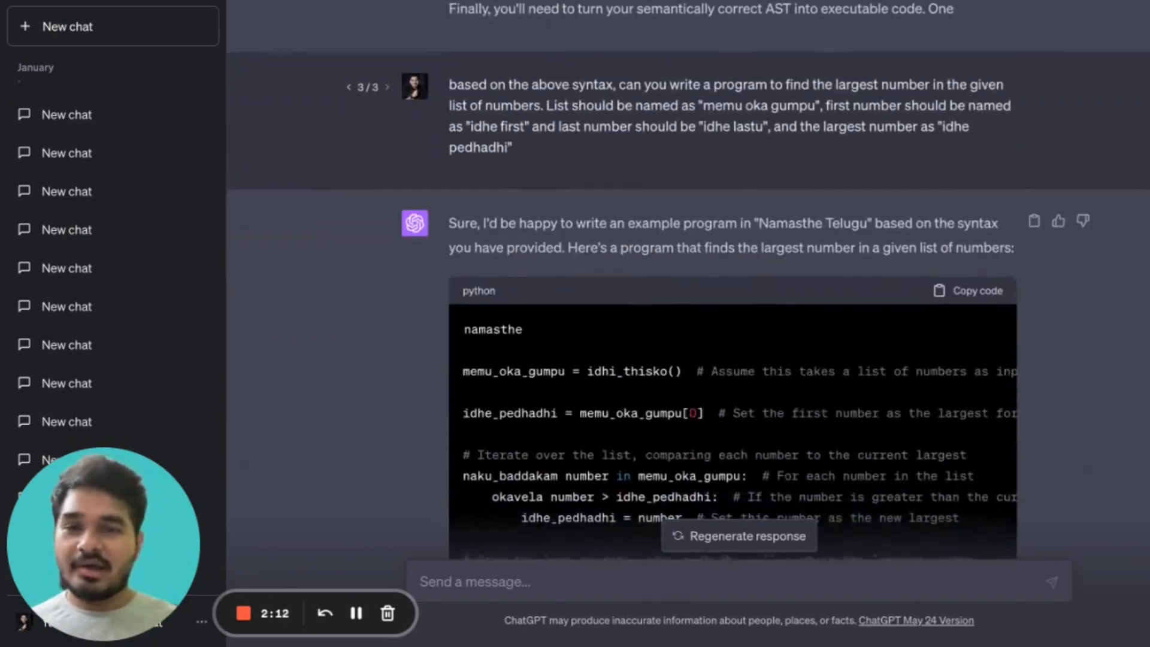
scroll(688, 323, down, 2)
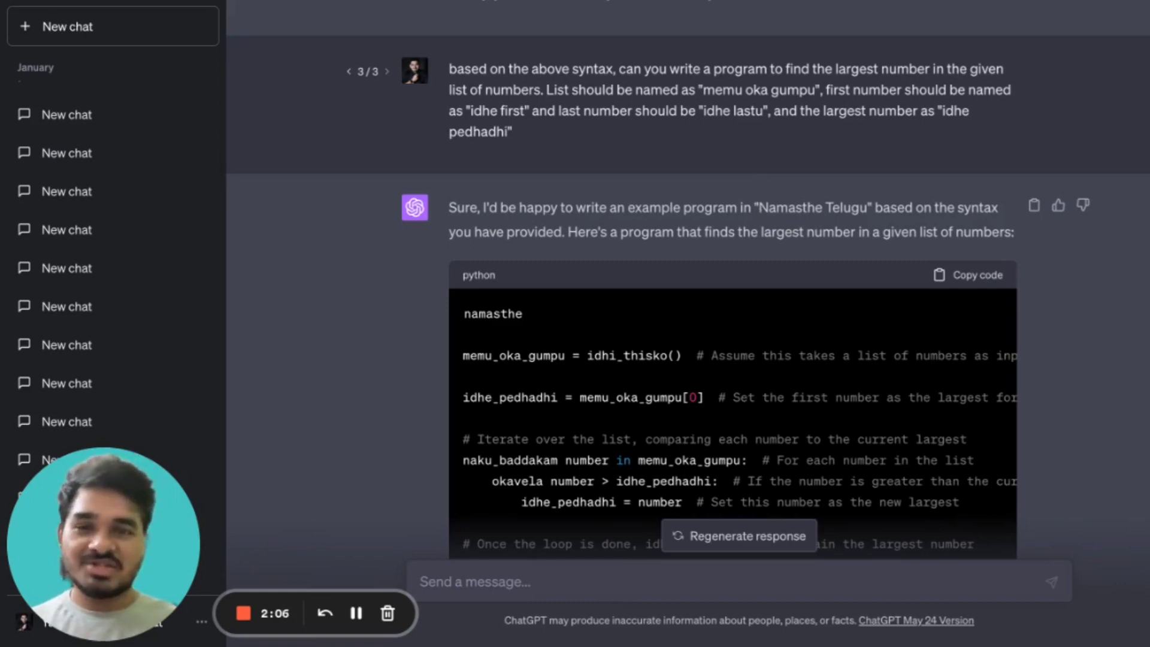
scroll(714, 296, down, 2)
scroll(714, 297, down, 2)
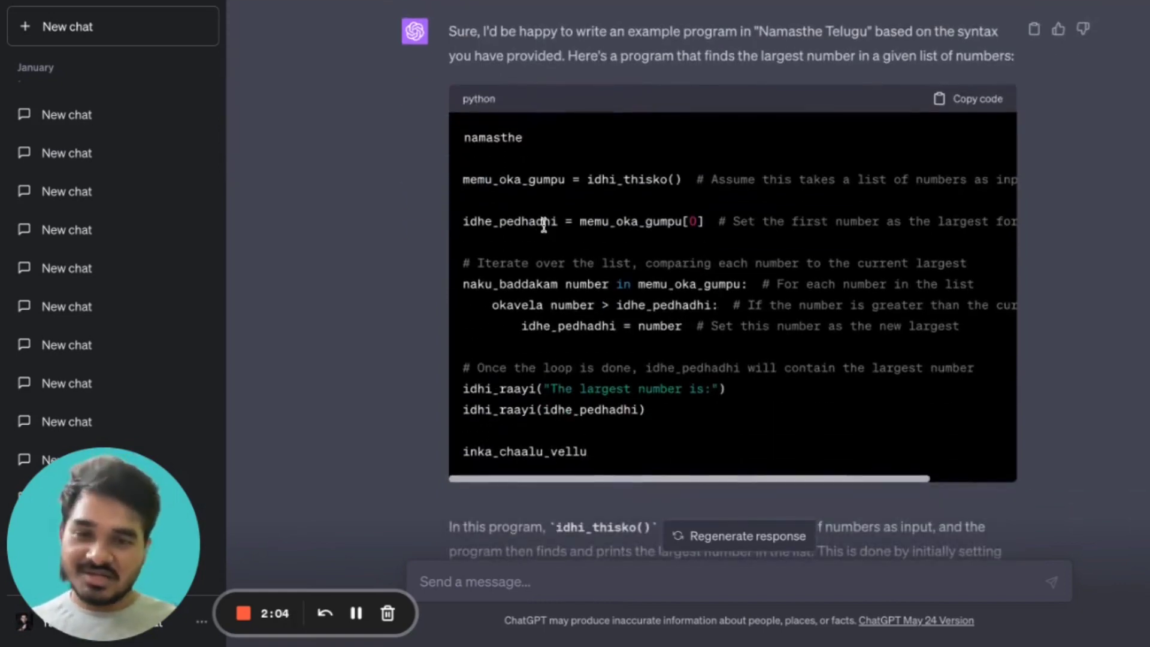
scroll(650, 284, down, 4)
scroll(656, 297, down, 4)
scroll(661, 305, down, 3)
scroll(663, 309, down, 2)
scroll(663, 309, down, 1)
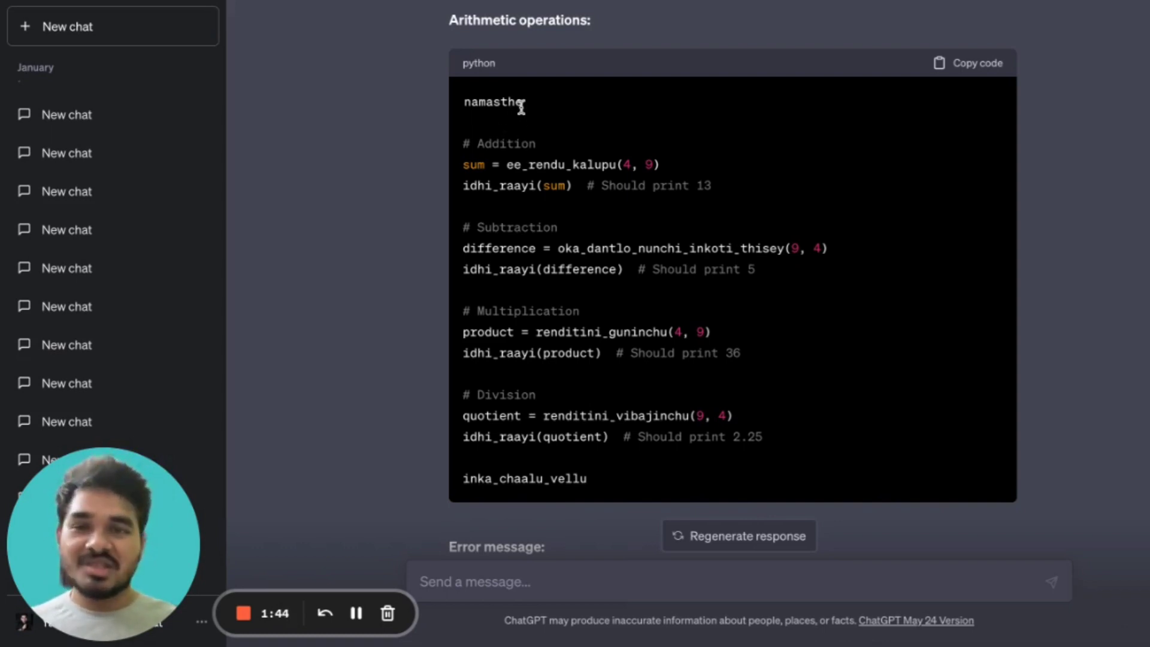
scroll(672, 437, down, 3)
scroll(672, 436, down, 1)
scroll(672, 436, down, 2)
scroll(641, 398, down, 1)
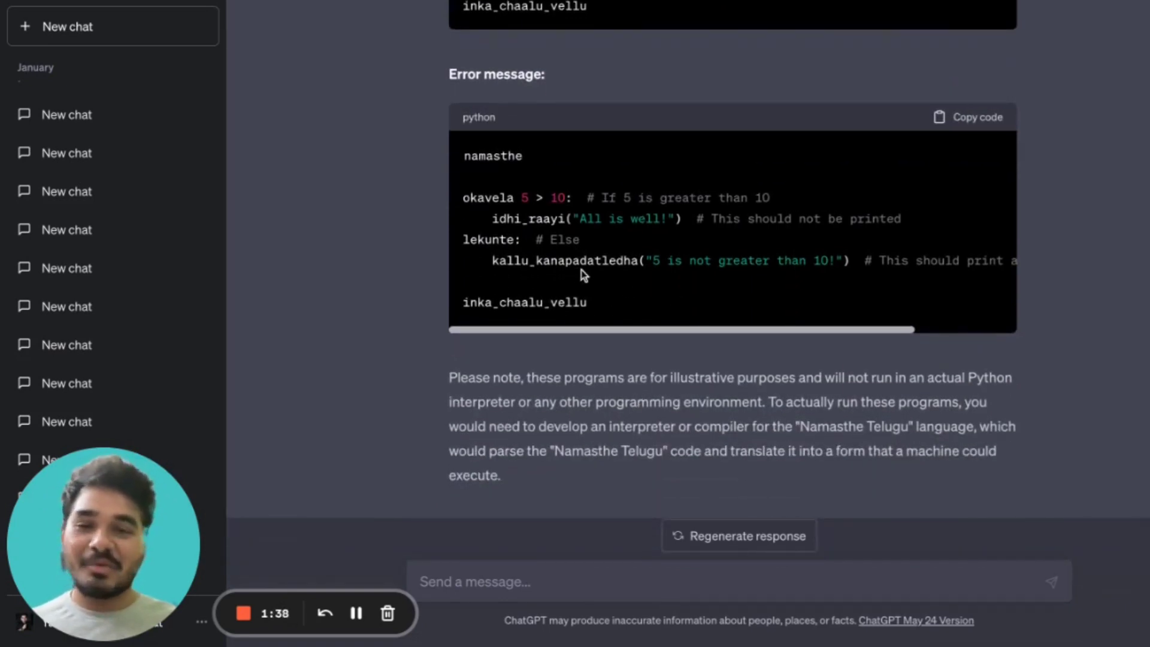
scroll(578, 270, up, 1)
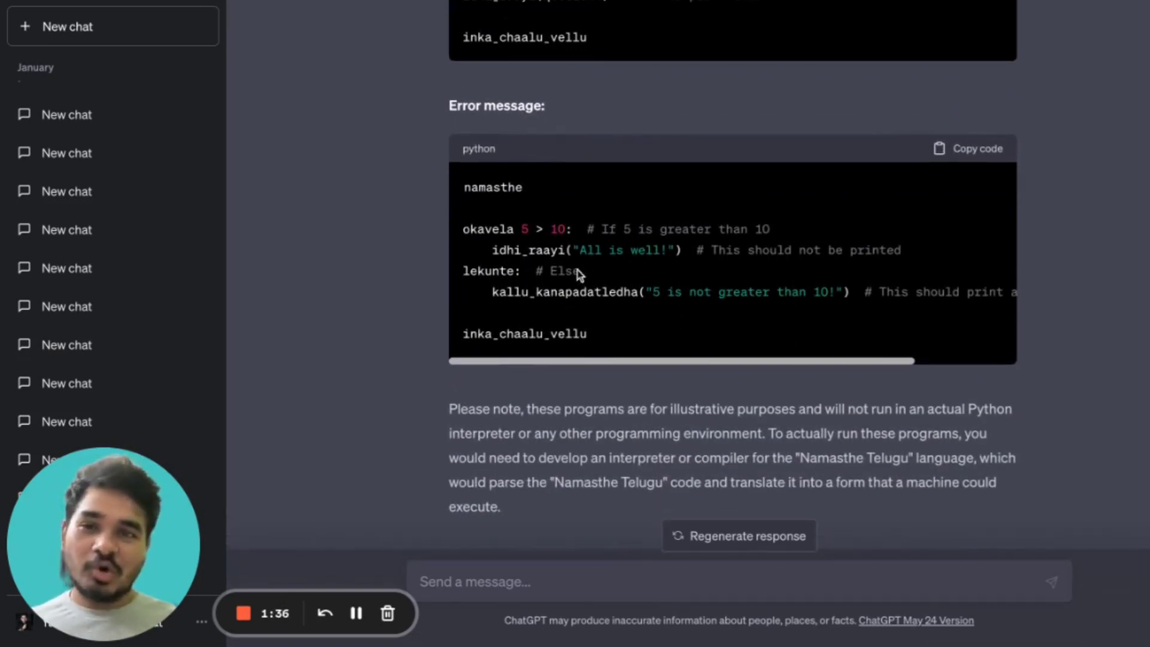
scroll(578, 270, up, 1)
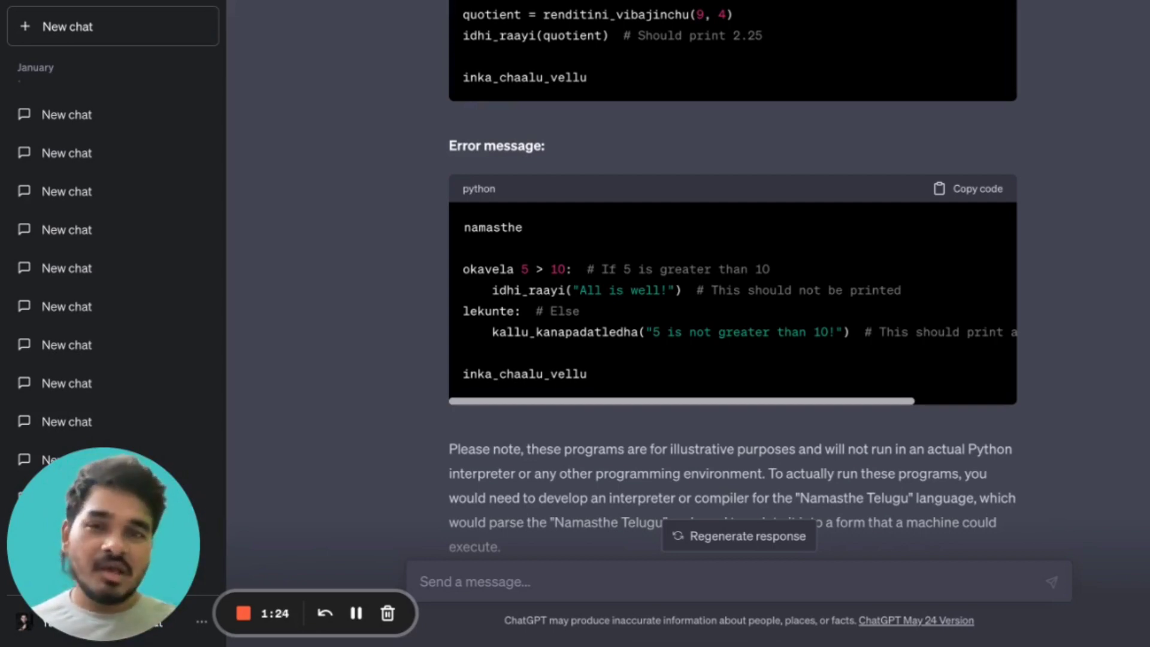
scroll(733, 315, up, 15)
scroll(733, 315, up, 15)
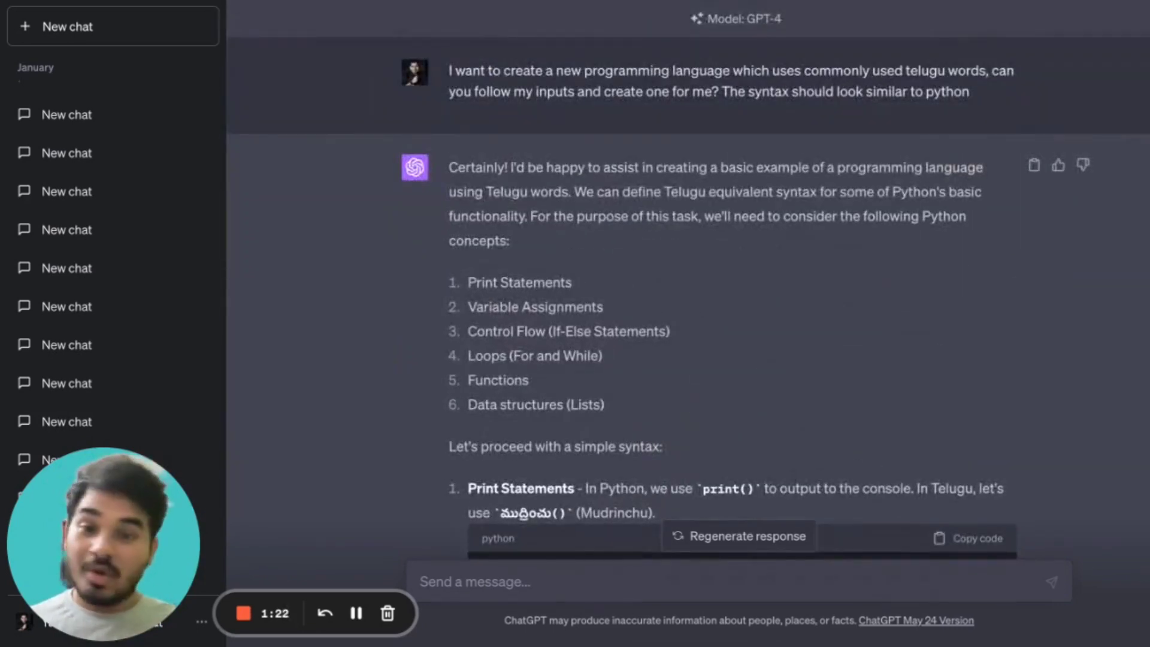